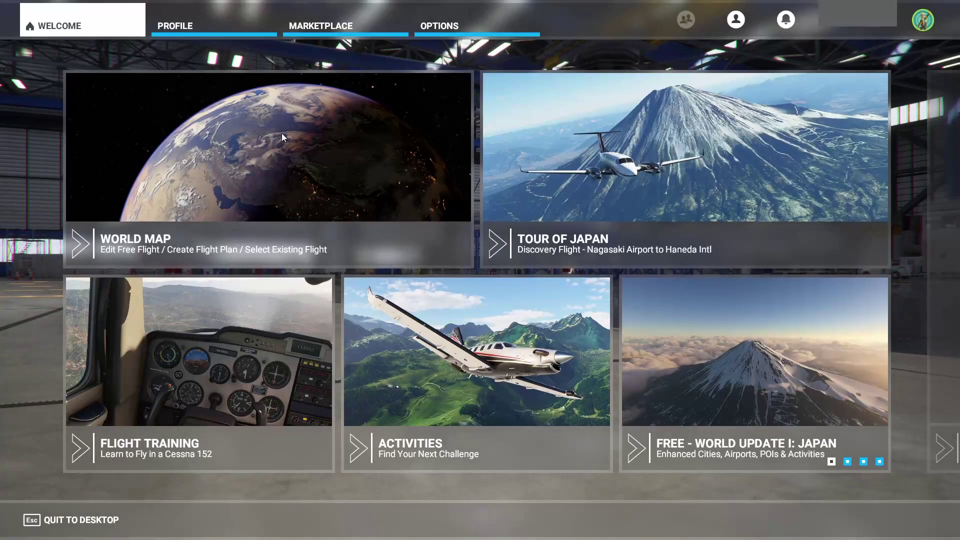
Set the global rendering quality to High-End in the general graphics options
{"action": "left_click", "coordinate": [450, 28]}
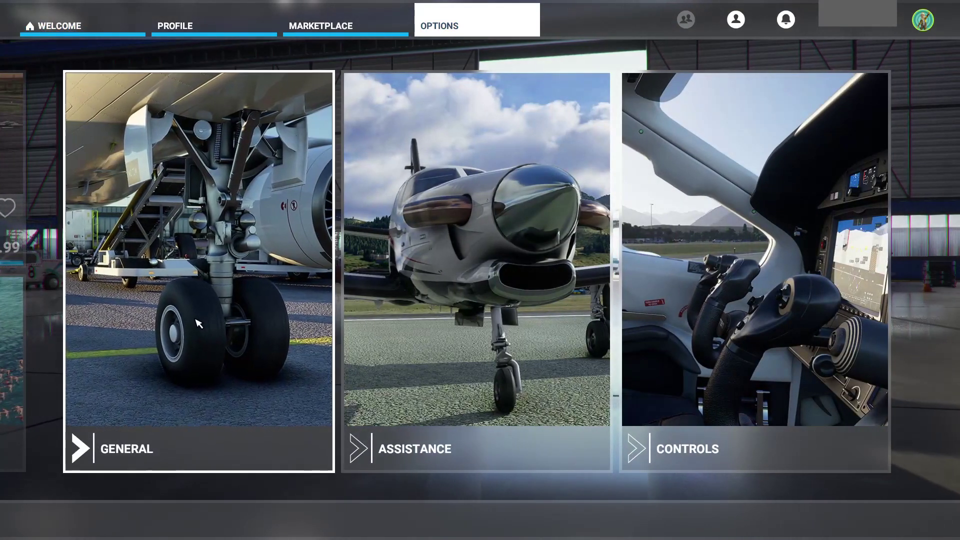
{"action": "left_click", "coordinate": [196, 323]}
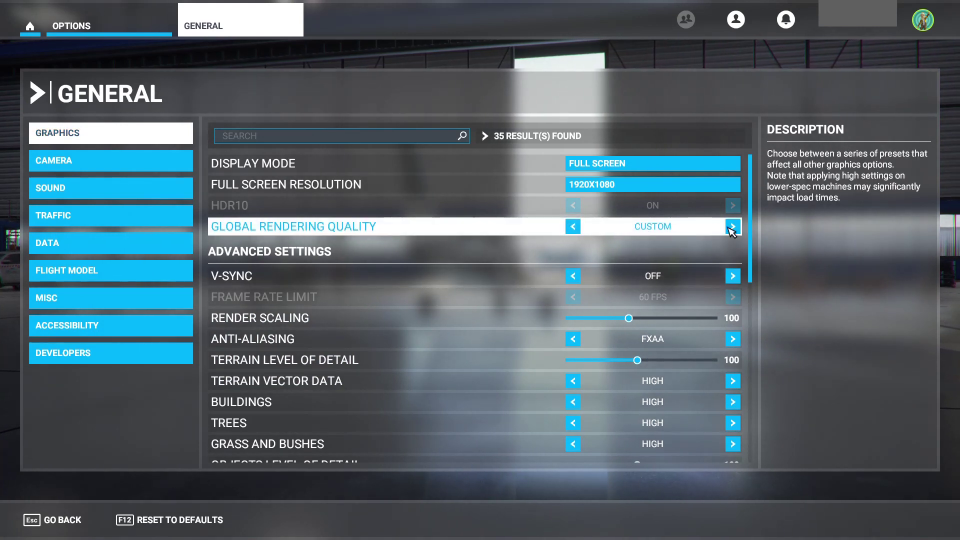
{"action": "left_click", "coordinate": [733, 227]}
{"action": "left_click", "coordinate": [732, 227]}
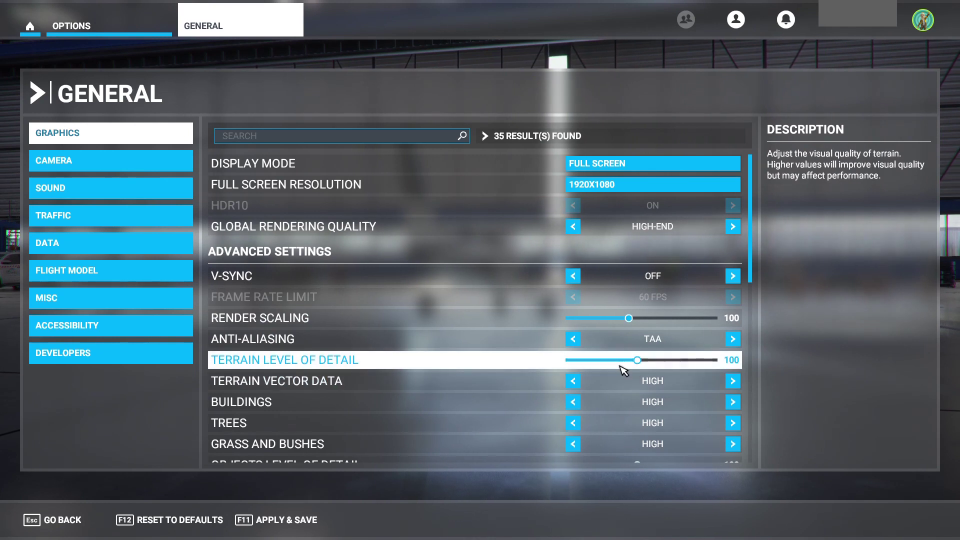
Reduce the terrain and objects levels of detail to 10 each, and save the graphics settings
{"action": "left_click_drag", "start_coordinate": [638, 361], "coordinate": [573, 364]}
{"action": "scroll", "coordinate": [563, 392], "scroll_direction": "down", "scroll_amount": 1}
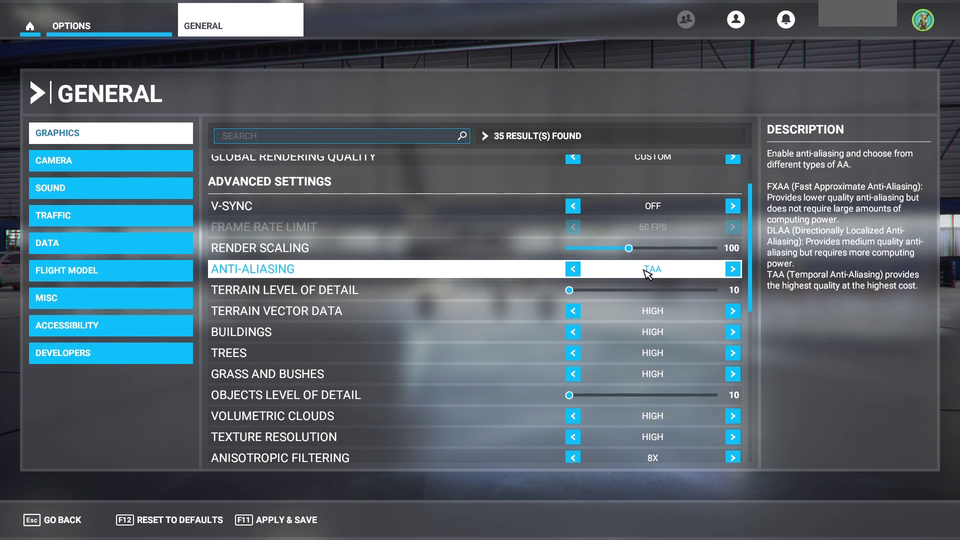
{"action": "left_click", "coordinate": [281, 521]}
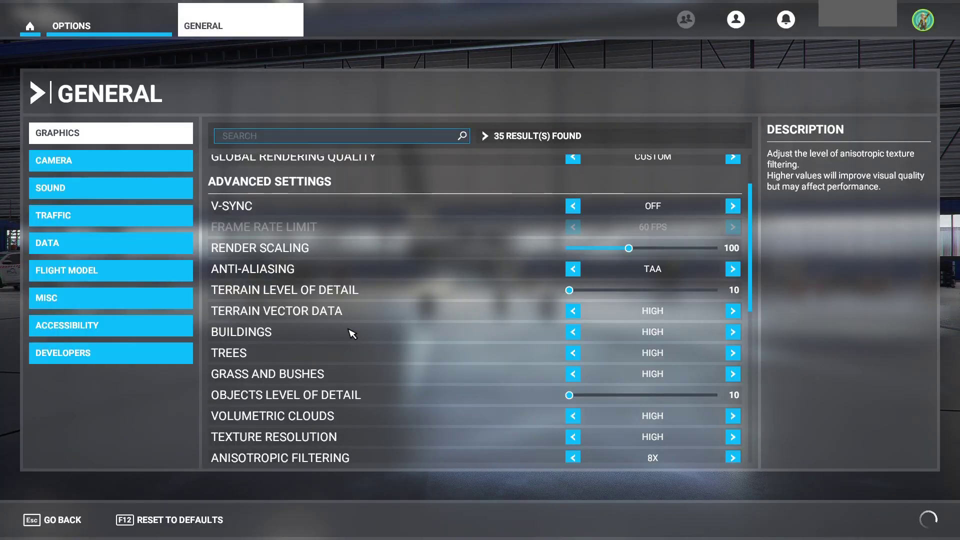
{"action": "left_click", "coordinate": [60, 519]}
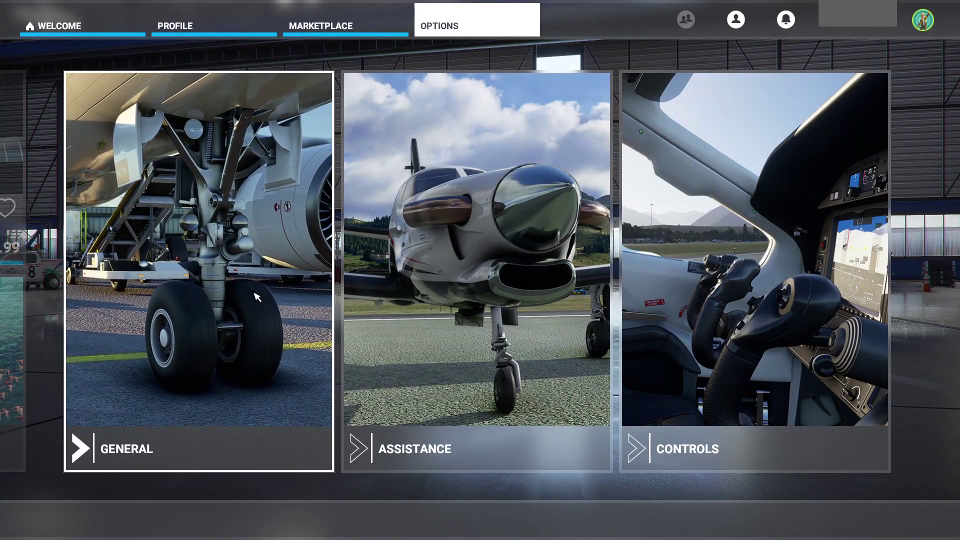
Find the Statue of Liberty point of interest on the world map and set it as the departure
{"action": "left_click", "coordinate": [59, 27]}
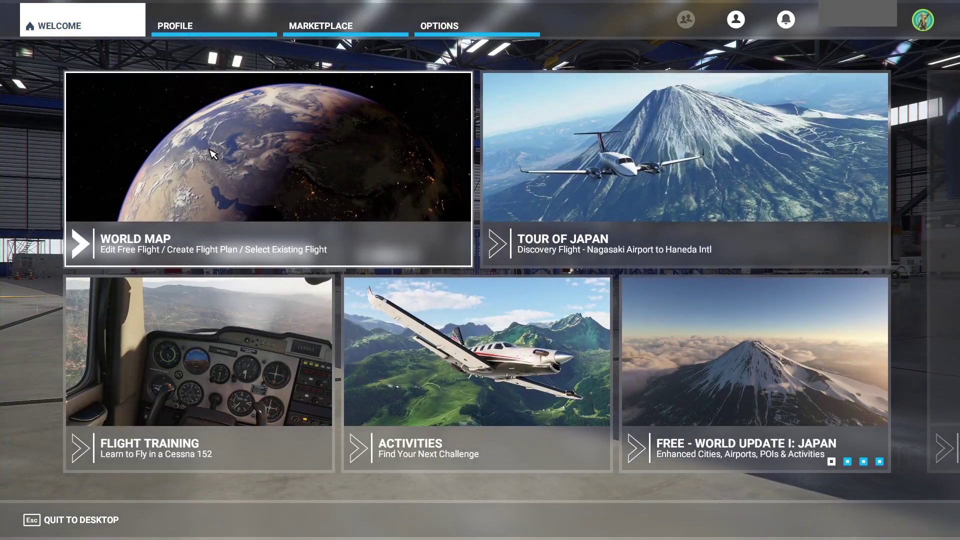
{"action": "left_click", "coordinate": [266, 164]}
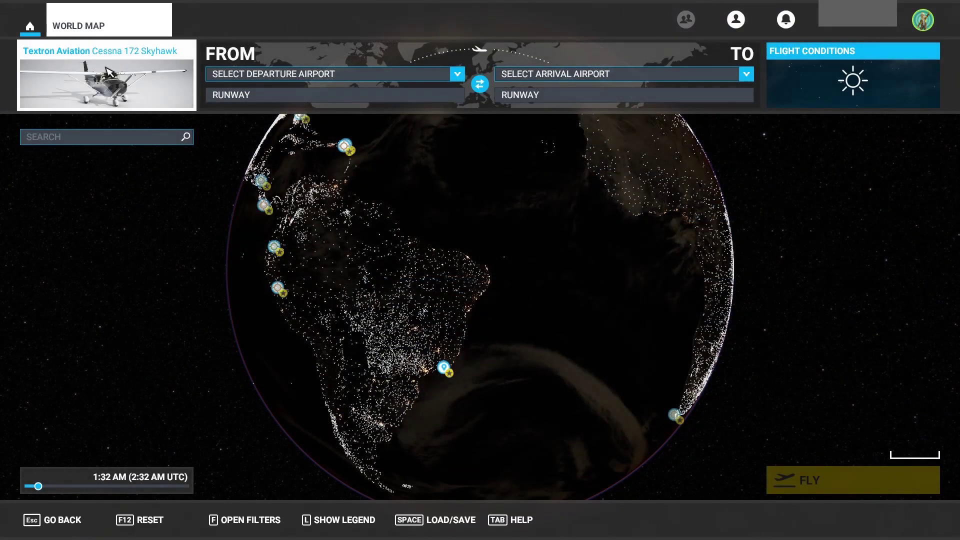
{"action": "left_click", "coordinate": [255, 80]}
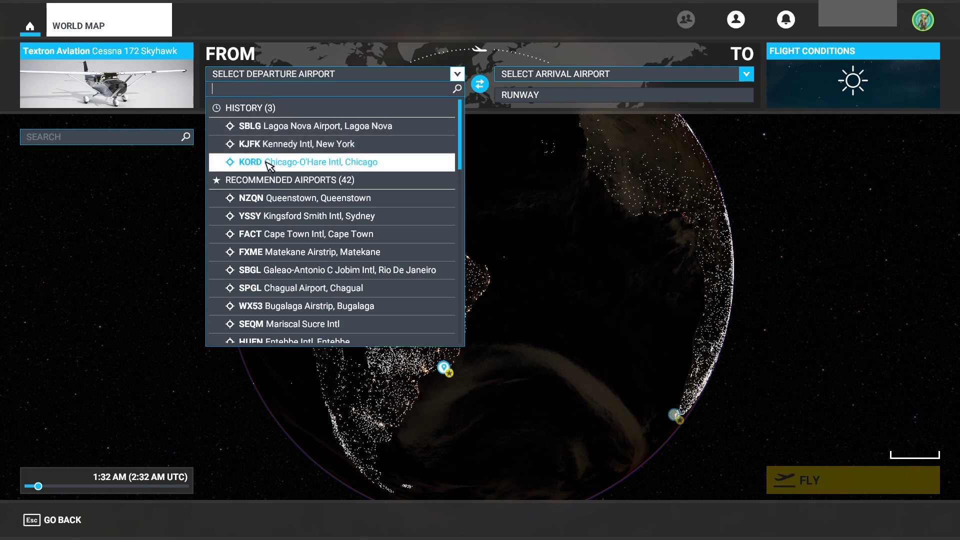
{"action": "left_click", "coordinate": [128, 137]}
{"action": "left_click", "coordinate": [128, 137]}
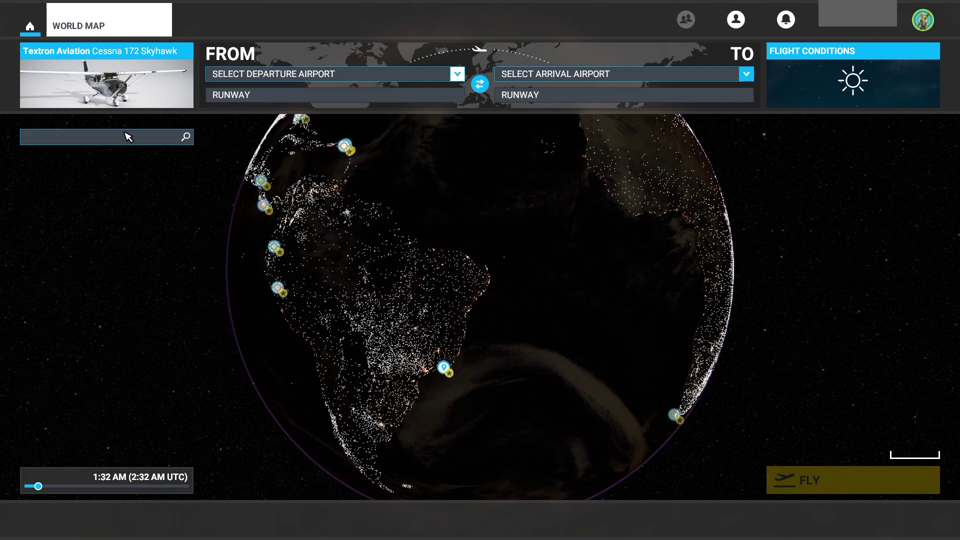
{"action": "type", "text": "statue of lib"}
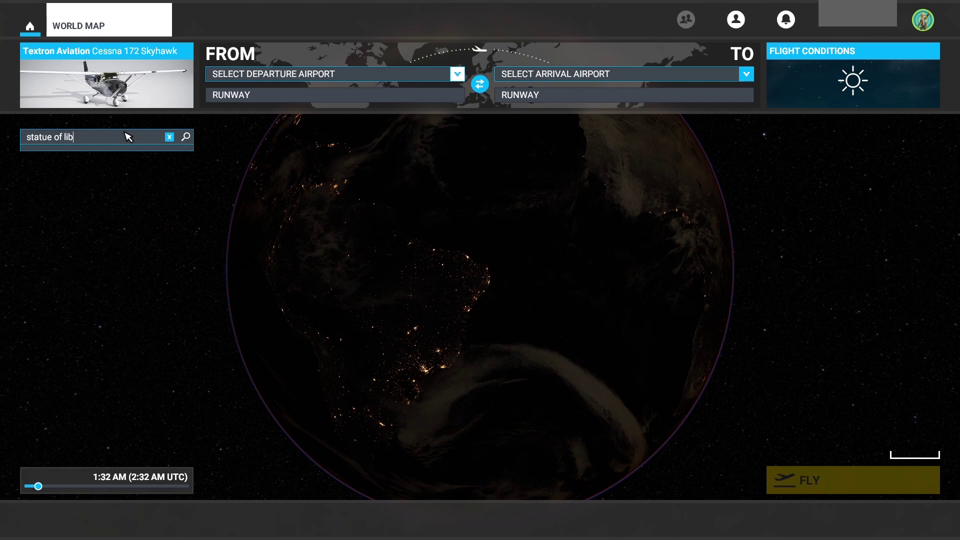
{"action": "type", "text": "ert"}
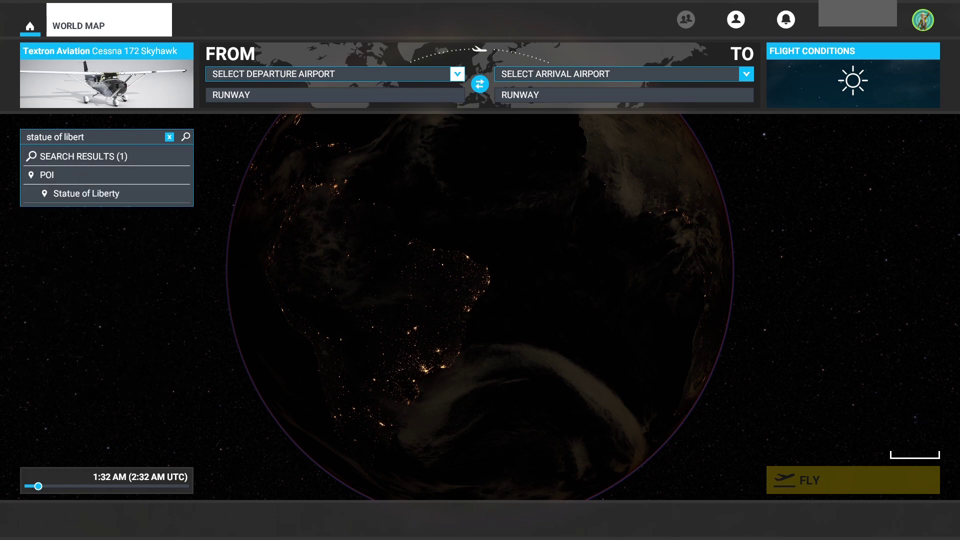
{"action": "left_click", "coordinate": [73, 193]}
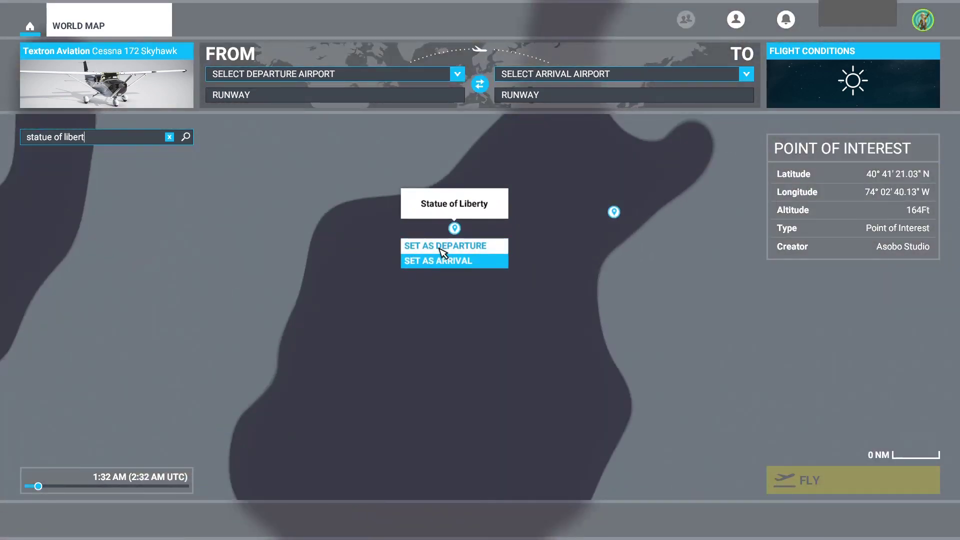
{"action": "left_click", "coordinate": [442, 253]}
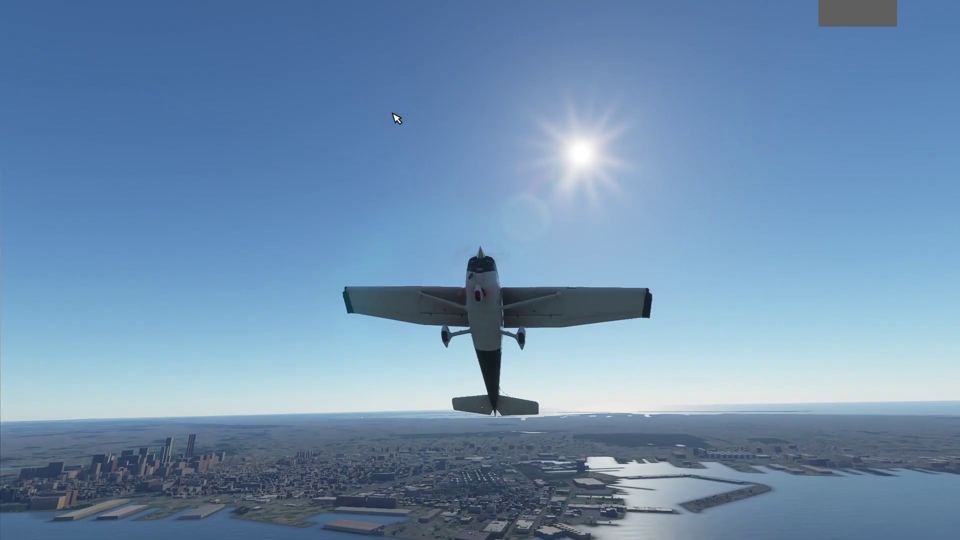
Pause the flight and open the graphics settings in the general options
{"action": "key", "text": "Escape"}
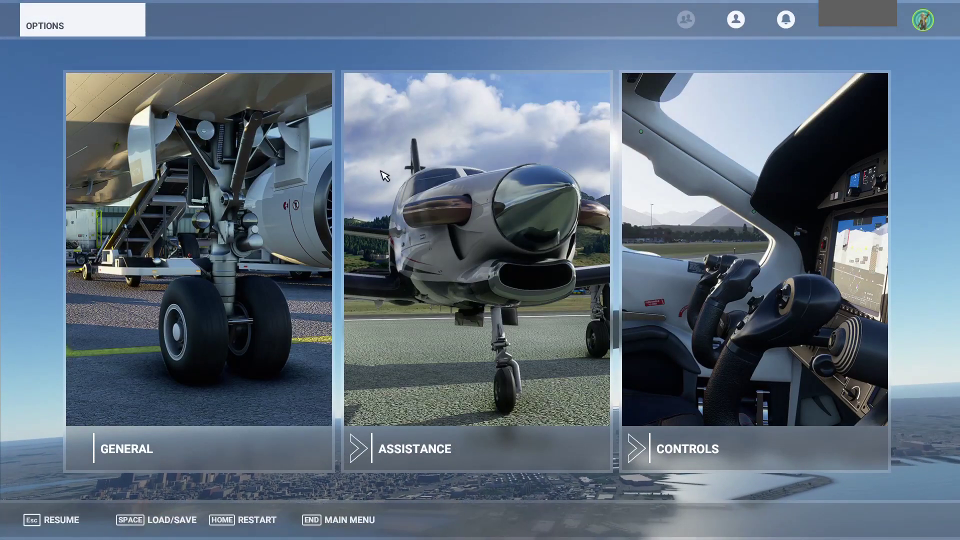
{"action": "left_click", "coordinate": [223, 302]}
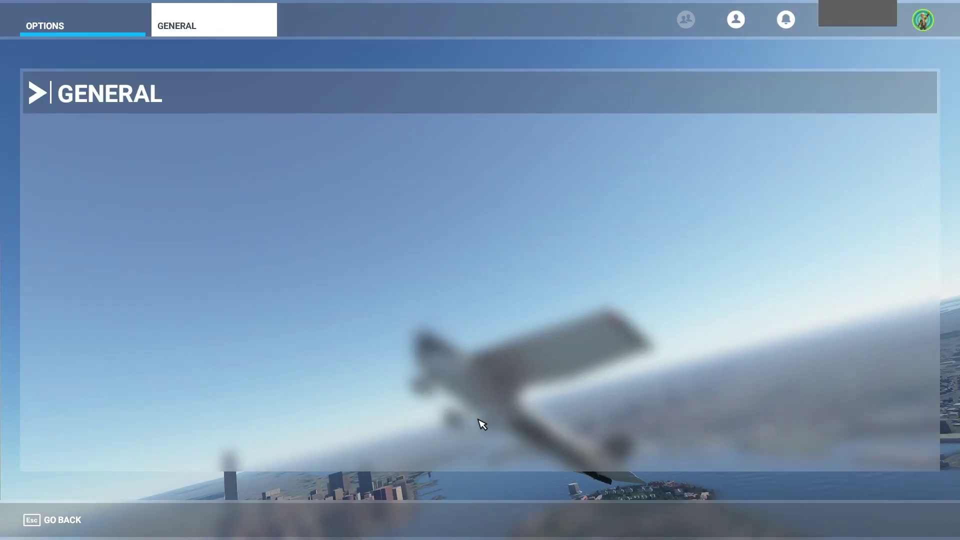
{"action": "key", "text": "Down"}
{"action": "key", "text": "Down"}
{"action": "key", "text": "Down"}
{"action": "key", "text": "Down"}
{"action": "key", "text": "Down"}
{"action": "key", "text": "Down"}
{"action": "key", "text": "Down"}
{"action": "key", "text": "Down"}
{"action": "key", "text": "Down"}
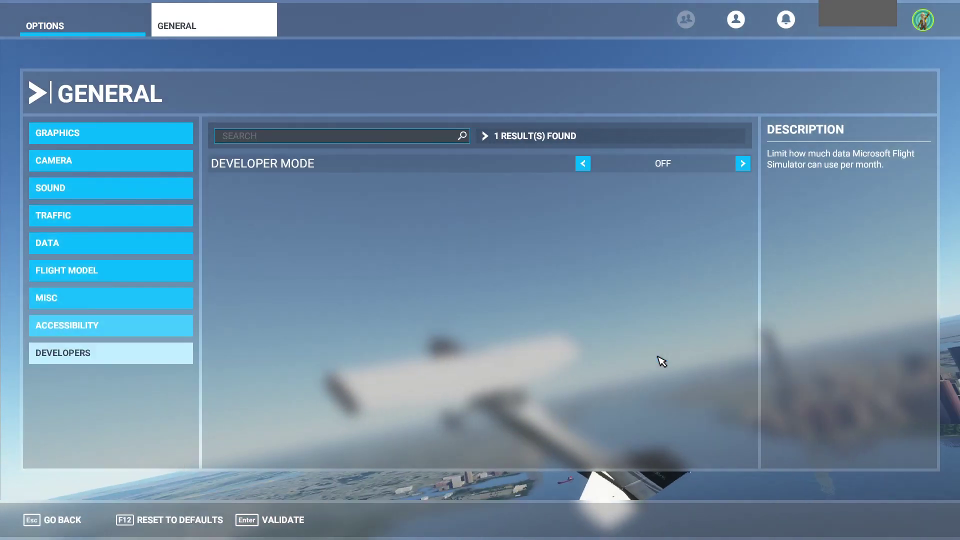
{"action": "left_click", "coordinate": [83, 139]}
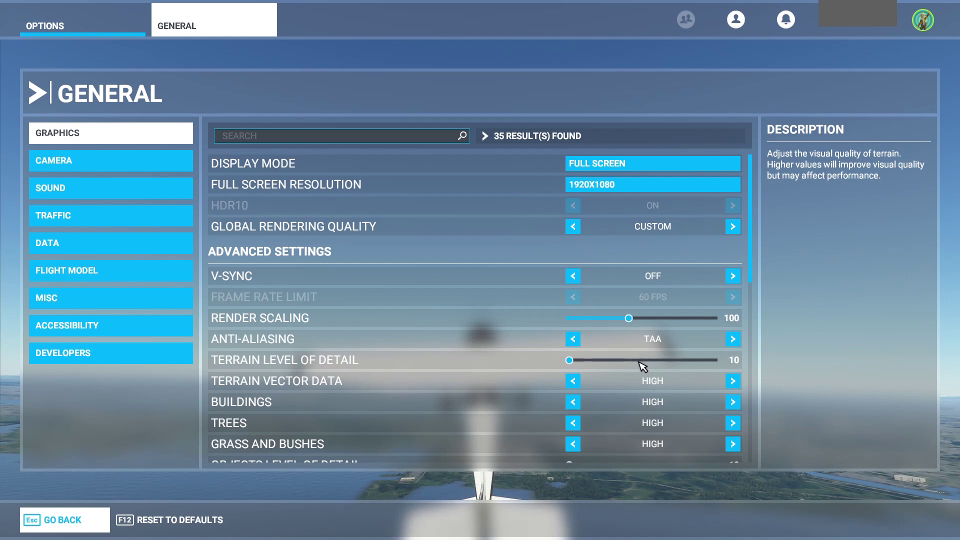
Set the global rendering quality back to High-End, save the graphics settings and resume the flight
{"action": "scroll", "coordinate": [617, 429], "scroll_direction": "down", "scroll_amount": 2}
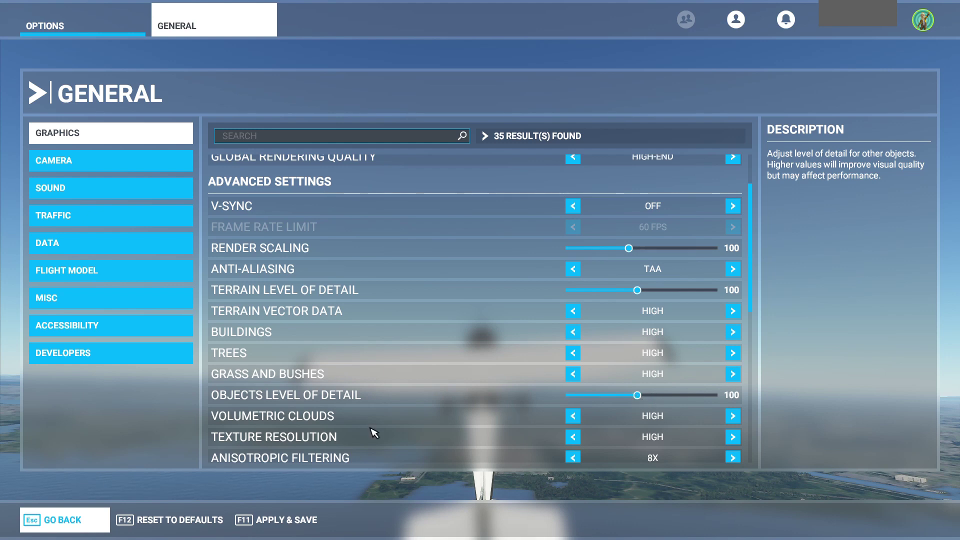
{"action": "left_click", "coordinate": [267, 523]}
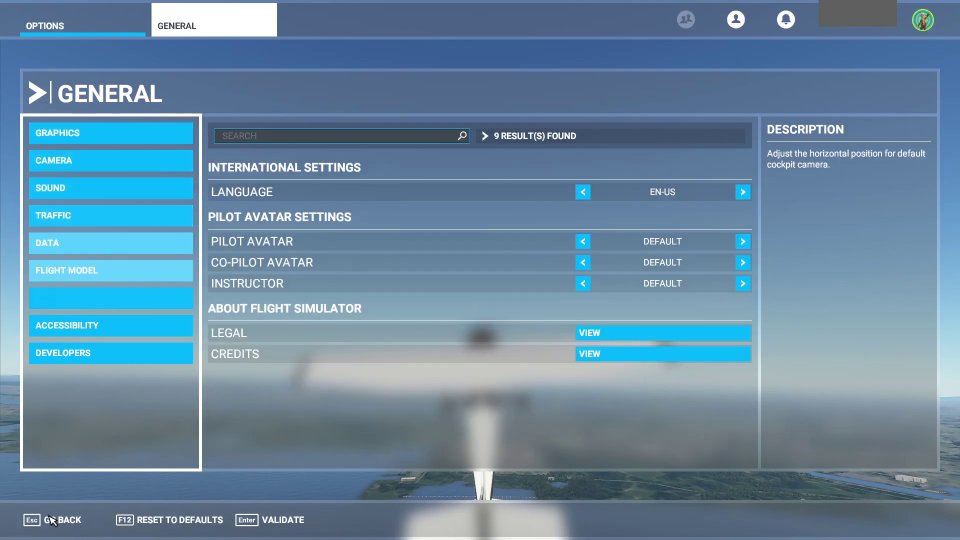
{"action": "left_click", "coordinate": [55, 520]}
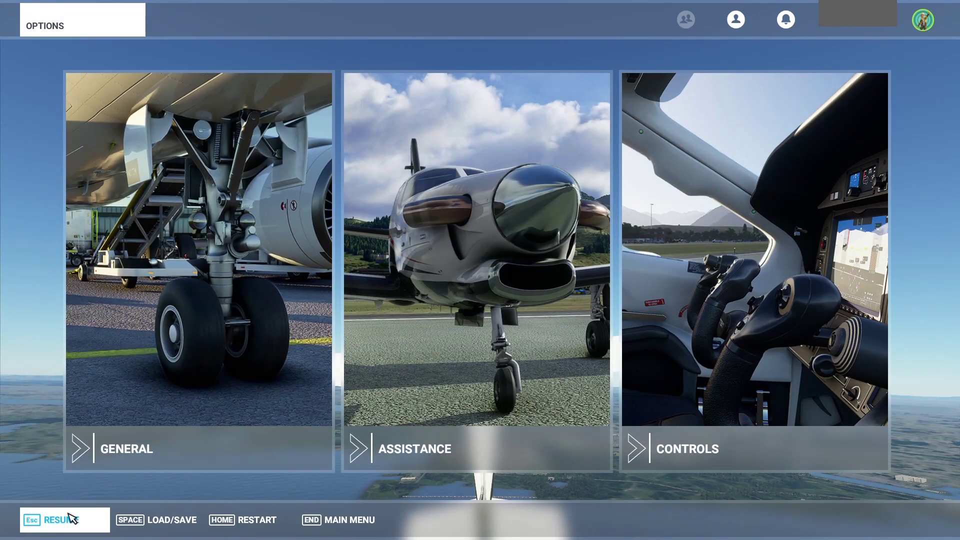
{"action": "left_click", "coordinate": [71, 520]}
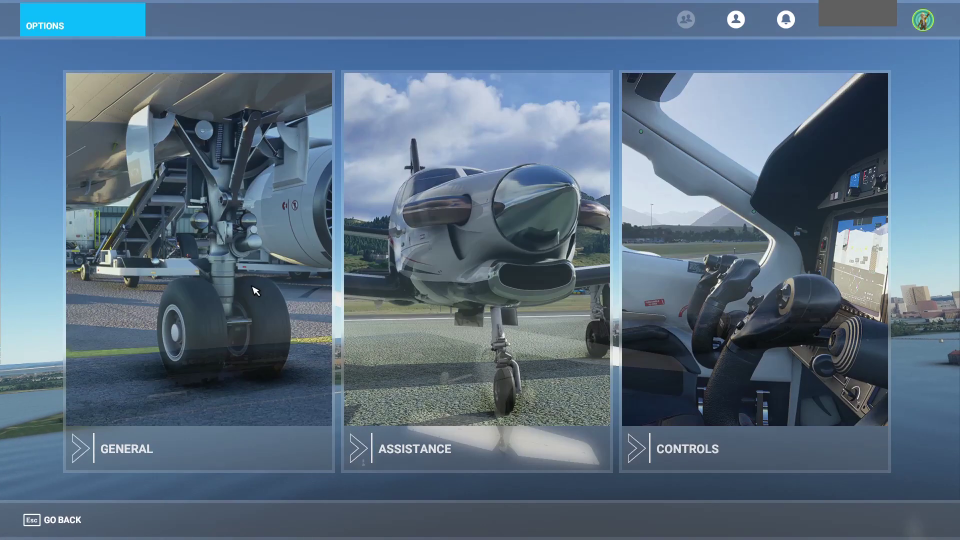
Open the general options from the paused flight
{"action": "left_click", "coordinate": [255, 291]}
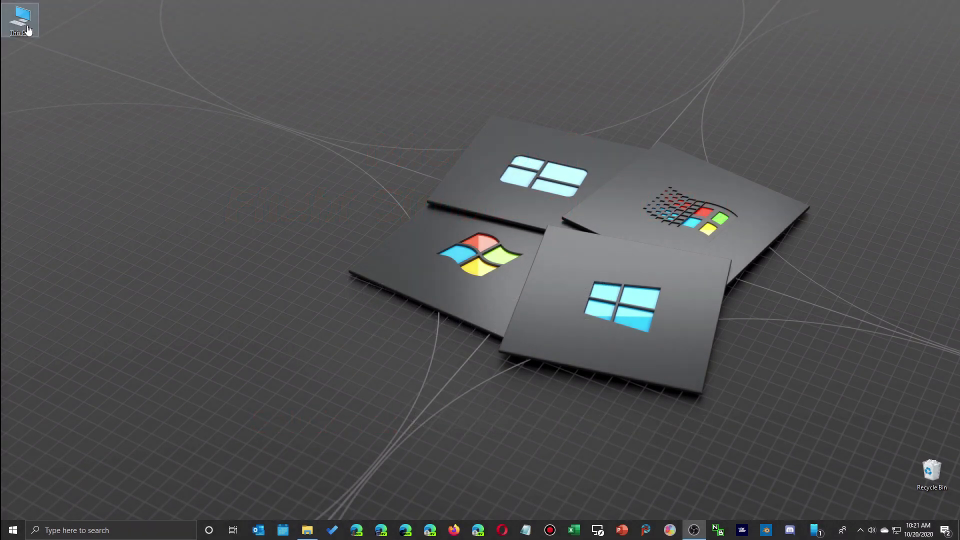
On the Windows desktop, open the advanced system settings from the properties of This PC
{"action": "right_click", "coordinate": [27, 25]}
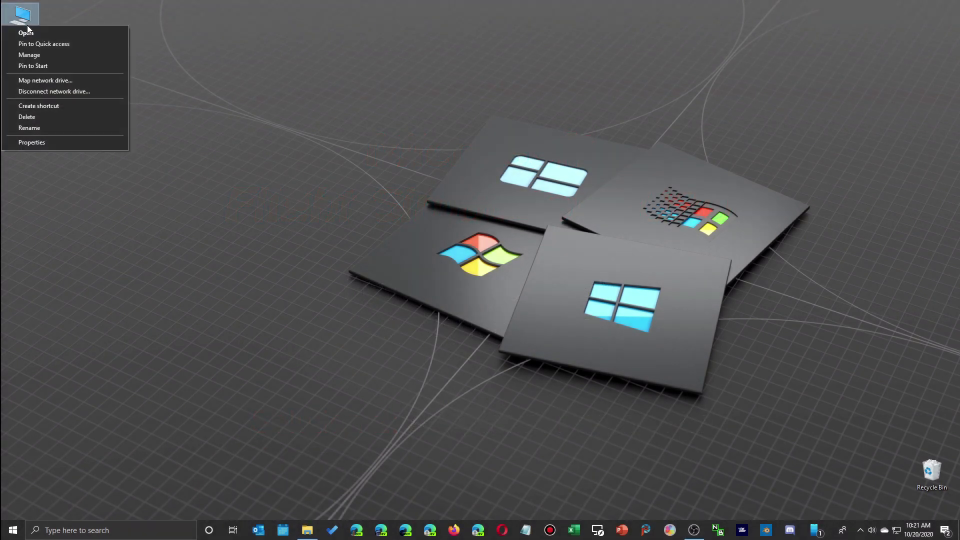
{"action": "left_click", "coordinate": [40, 142]}
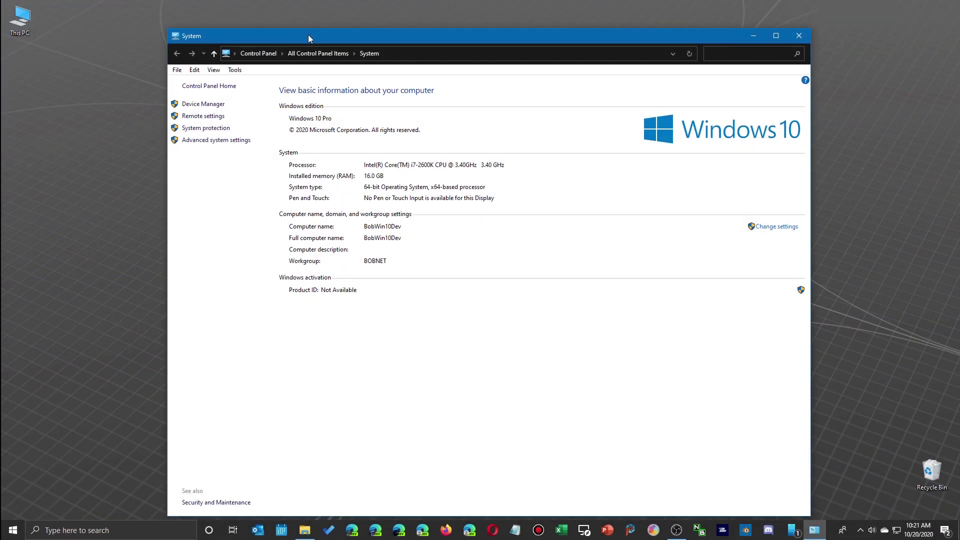
{"action": "left_click_drag", "start_coordinate": [308, 34], "coordinate": [325, 20]}
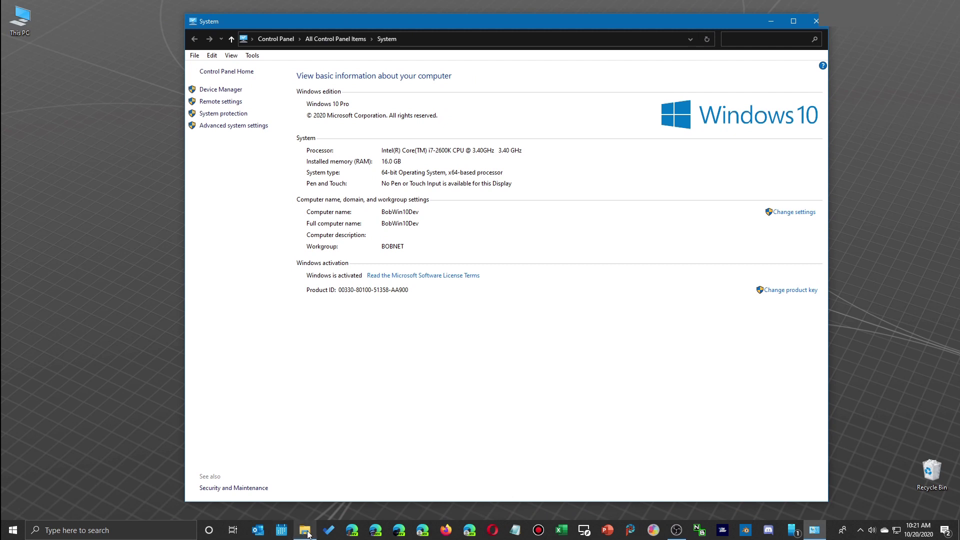
{"action": "left_click", "coordinate": [229, 126]}
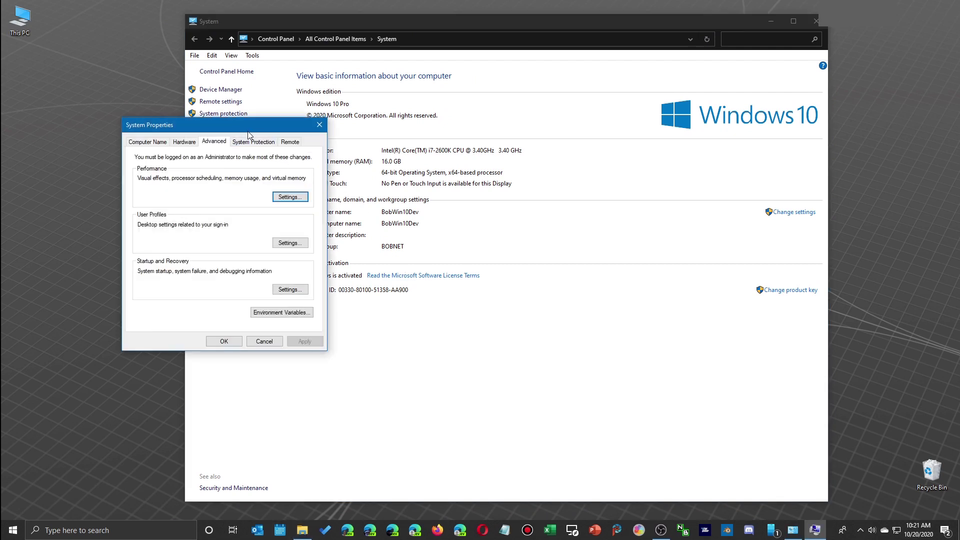
{"action": "left_click_drag", "start_coordinate": [248, 133], "coordinate": [270, 144]}
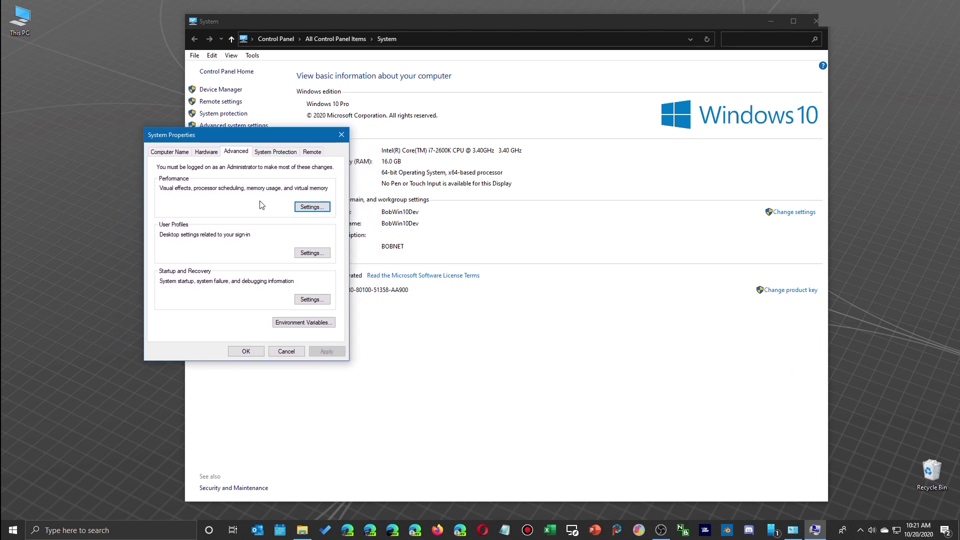
Open the virtual memory settings in the advanced performance options and examine the paging file setup of the H: Game SSD drive
{"action": "left_click", "coordinate": [311, 207]}
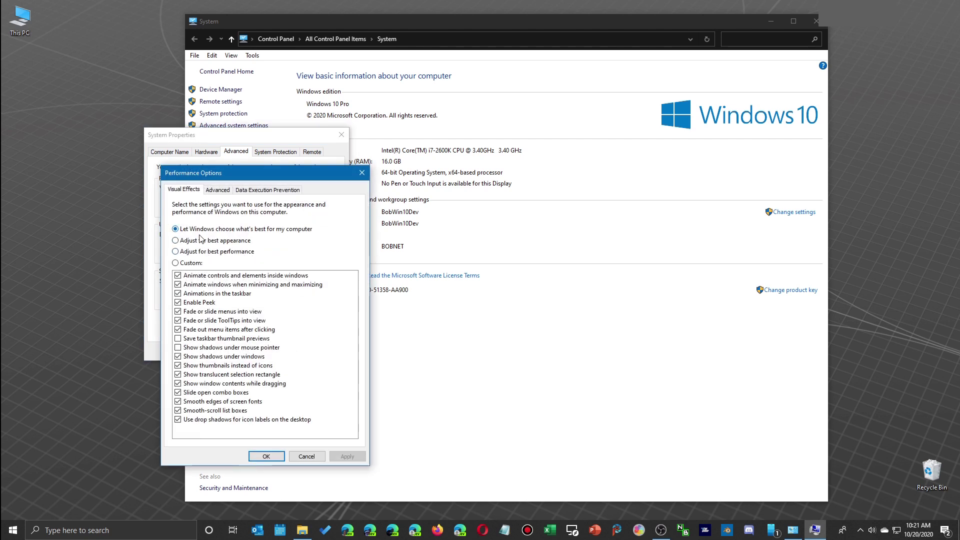
{"action": "left_click", "coordinate": [218, 191]}
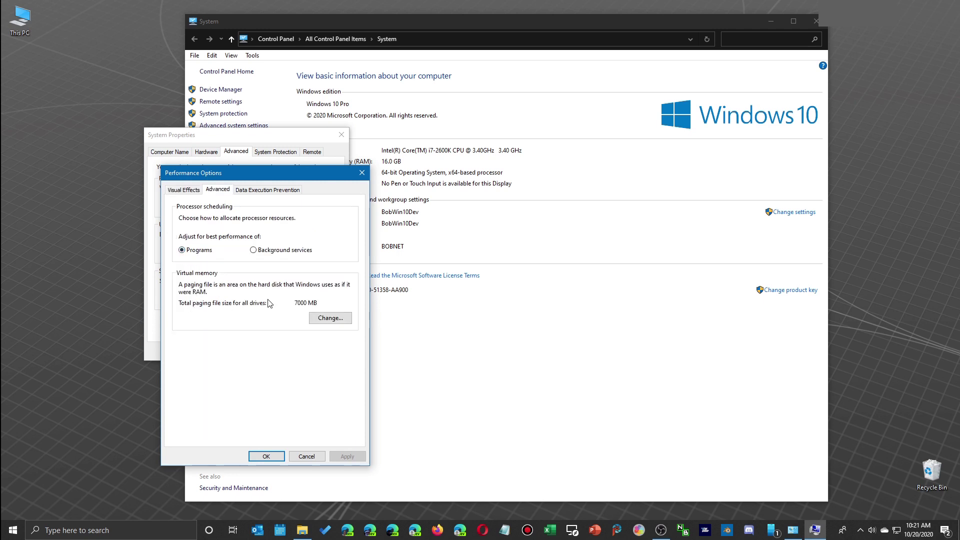
{"action": "left_click", "coordinate": [330, 319]}
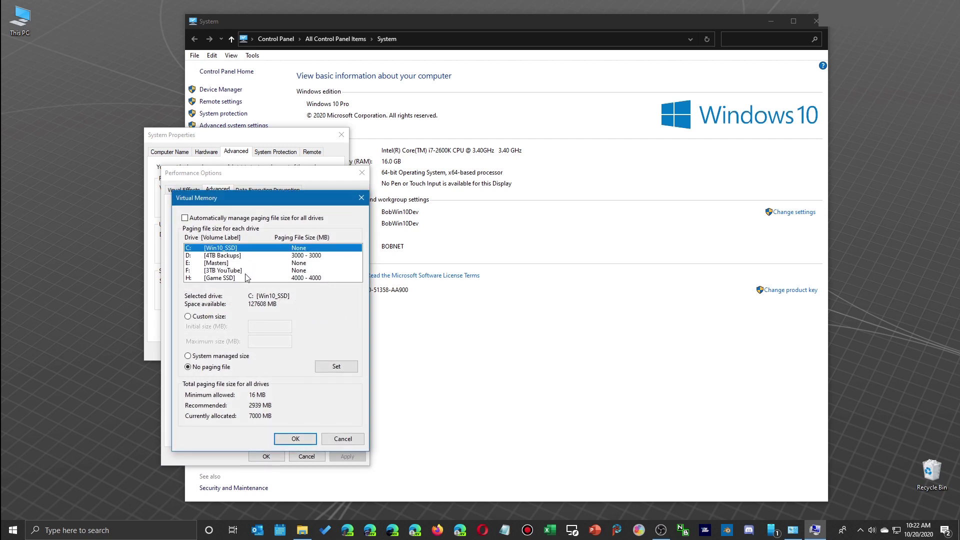
{"action": "left_click", "coordinate": [299, 279]}
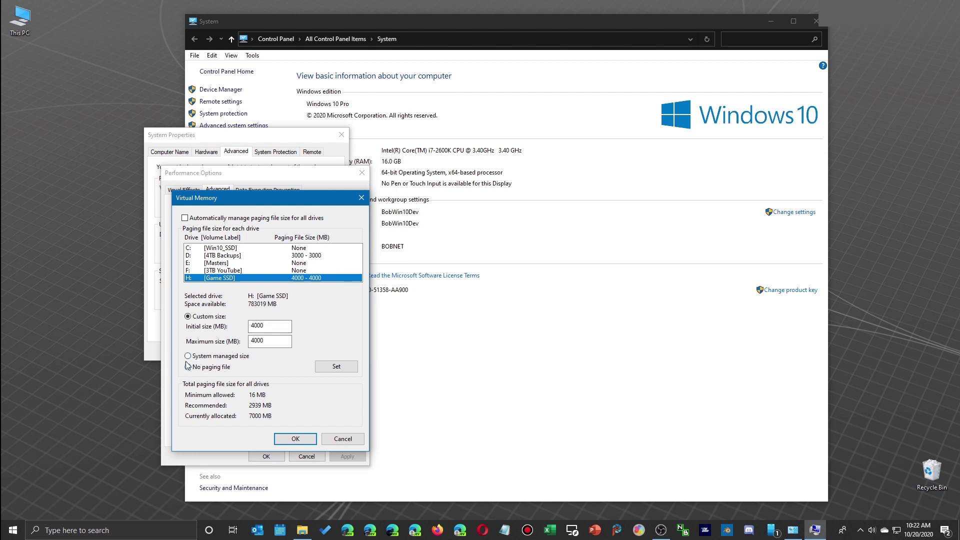
{"action": "left_click_drag", "start_coordinate": [273, 327], "coordinate": [239, 342]}
Close the virtual memory, performance and system properties dialogs without applying changes
{"action": "left_click", "coordinate": [341, 439]}
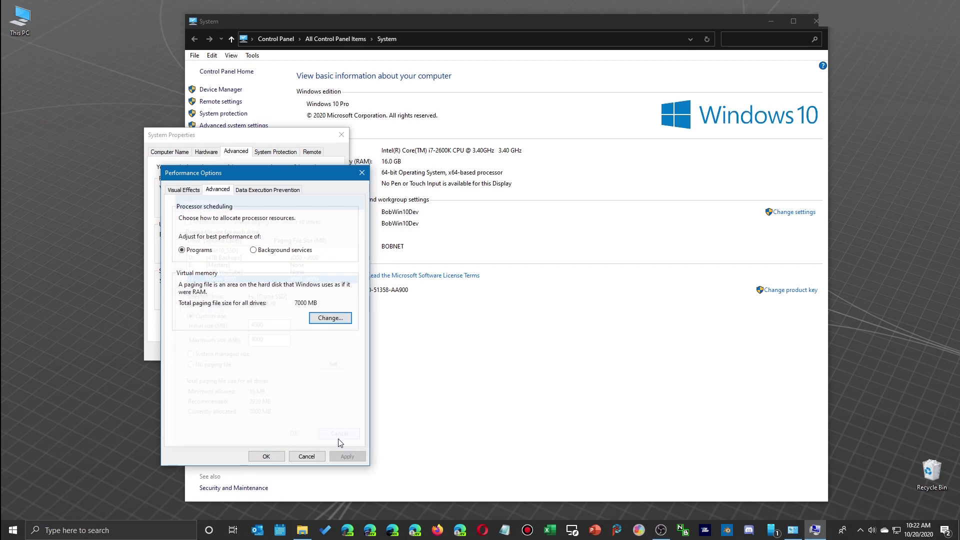
{"action": "left_click", "coordinate": [307, 457]}
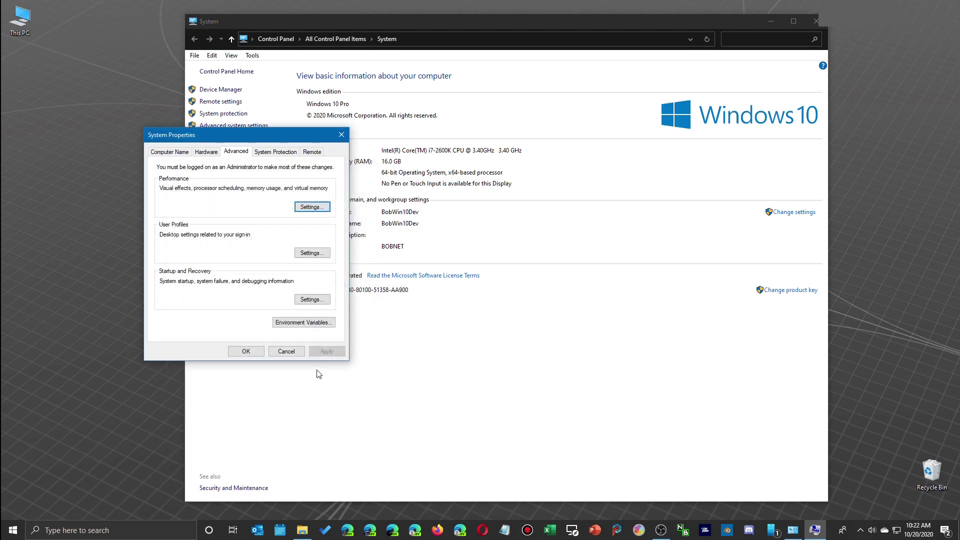
{"action": "left_click", "coordinate": [288, 351]}
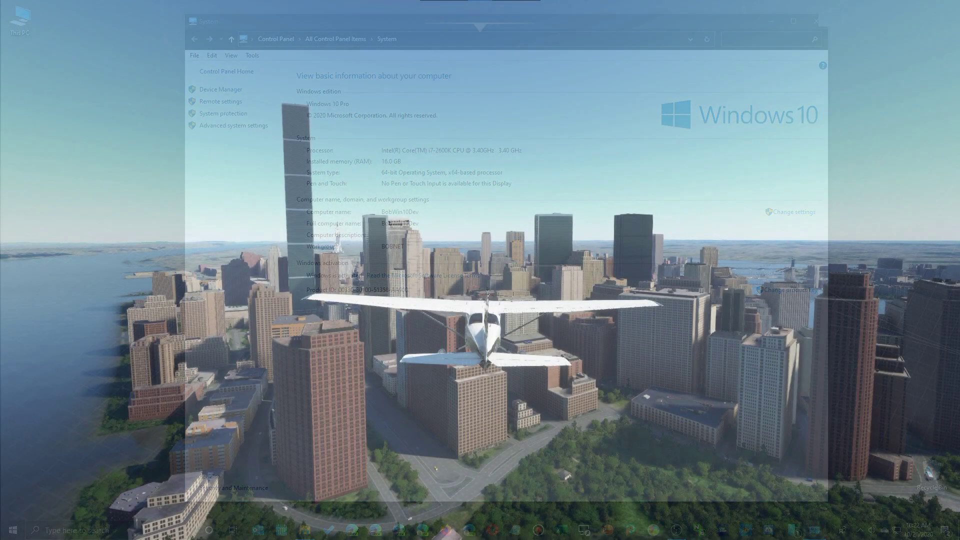